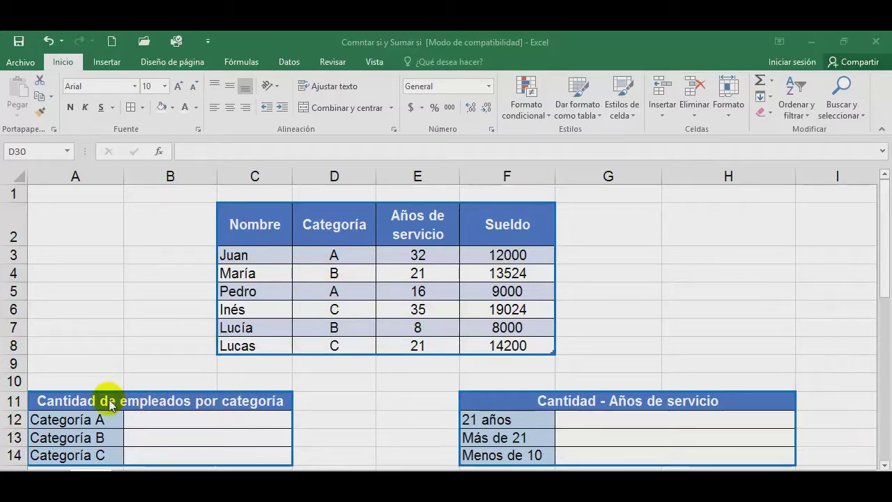
- Review the Categoría A/B/C and years-of-service count cells and the Categoría data column
left_click(155, 424)
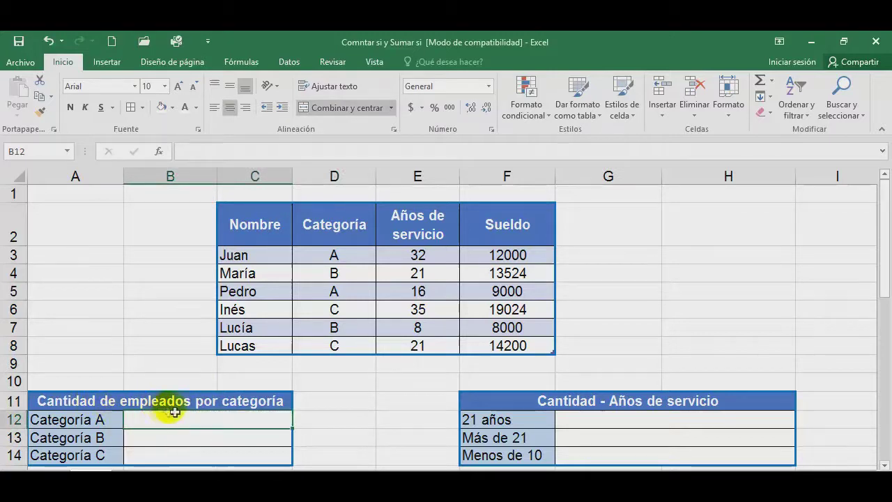
left_click(204, 438)
left_click(217, 463)
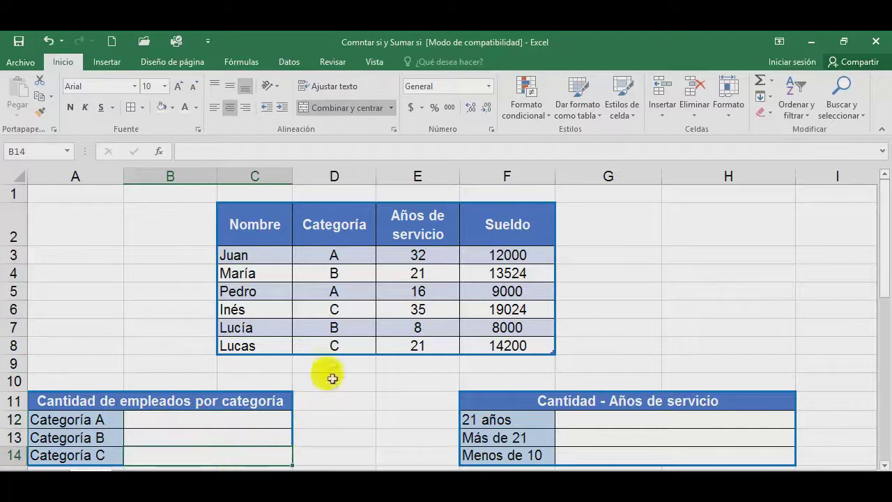
left_click_drag(331, 230, 329, 352)
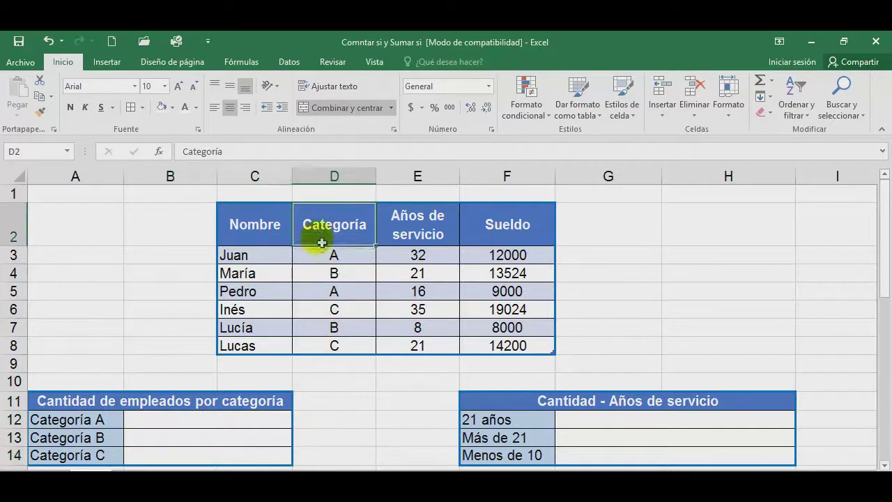
left_click(336, 252)
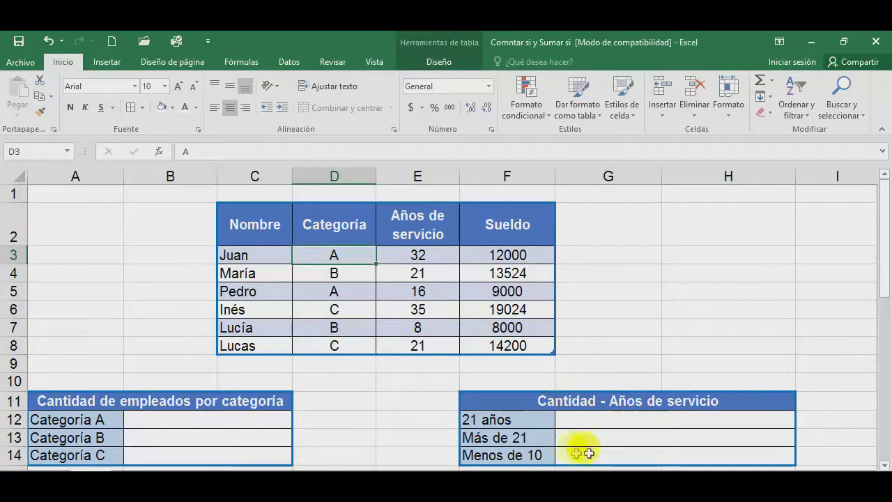
left_click(540, 408)
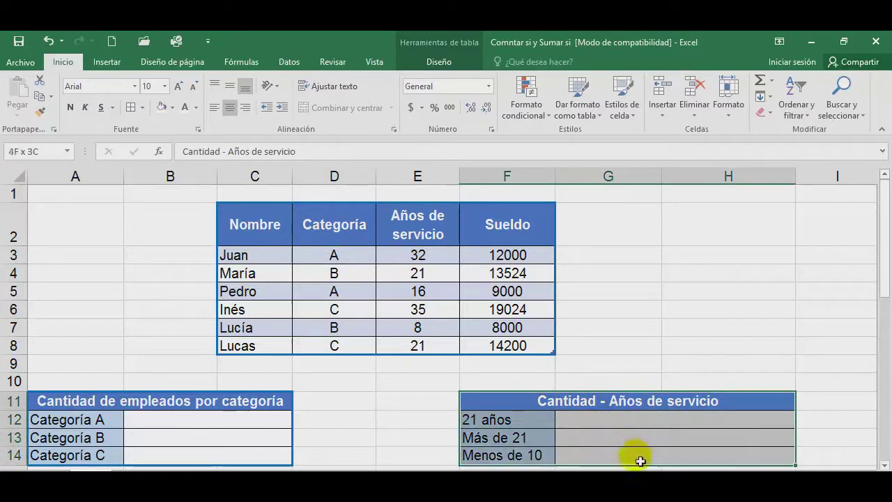
left_click_drag(540, 407, 618, 404)
left_click(604, 419)
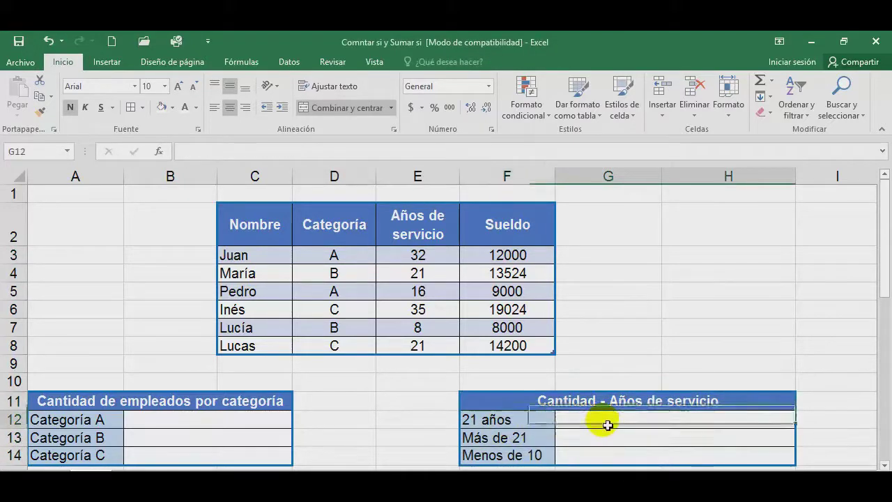
left_click(586, 437)
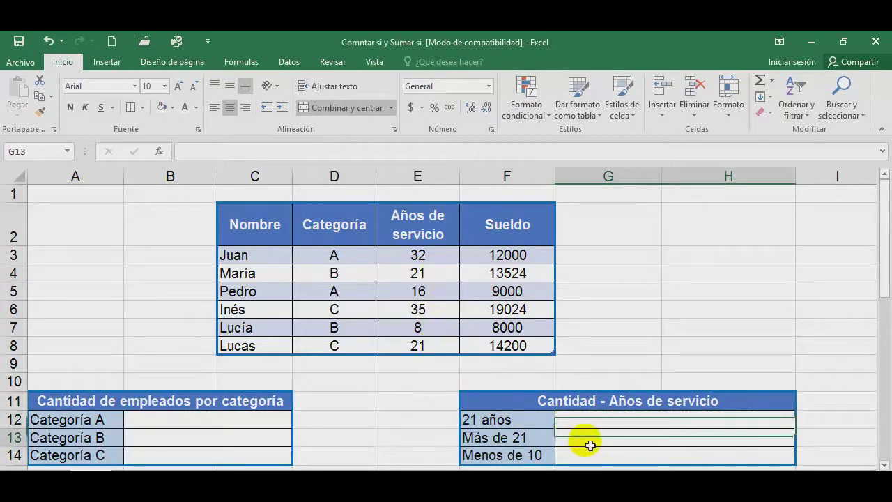
left_click(624, 459)
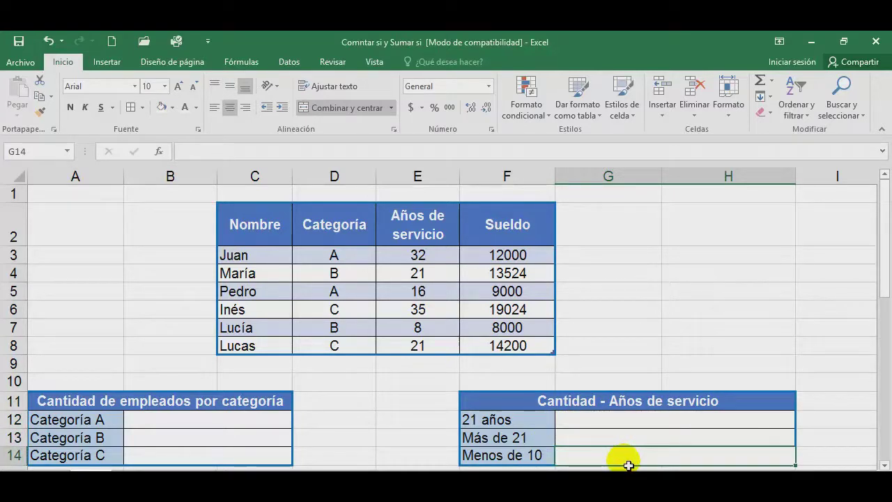
- Enter =CONTAR.SI(D3:D8;"A") in the Categoría A count cell B12
left_click(255, 425)
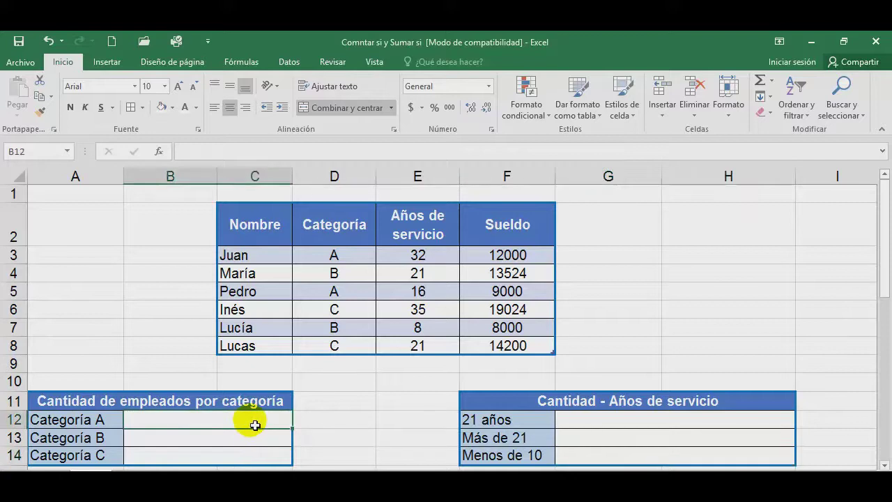
type("=")
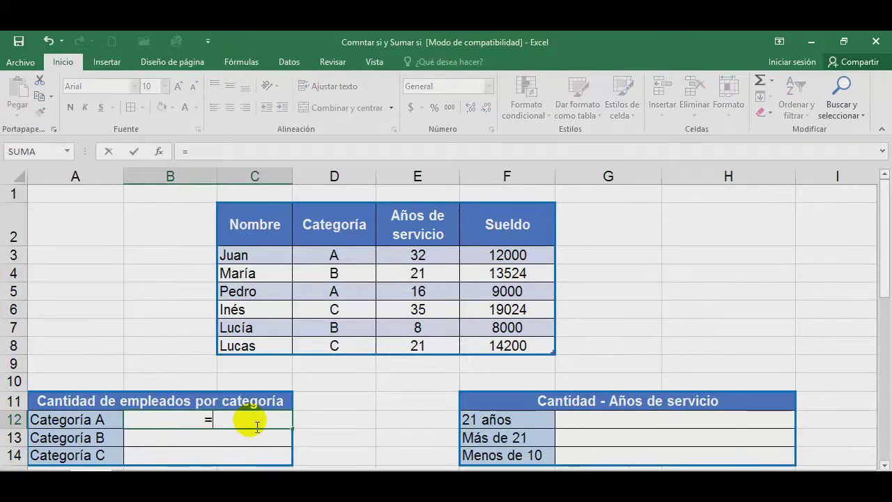
type("CONTAR.SI")
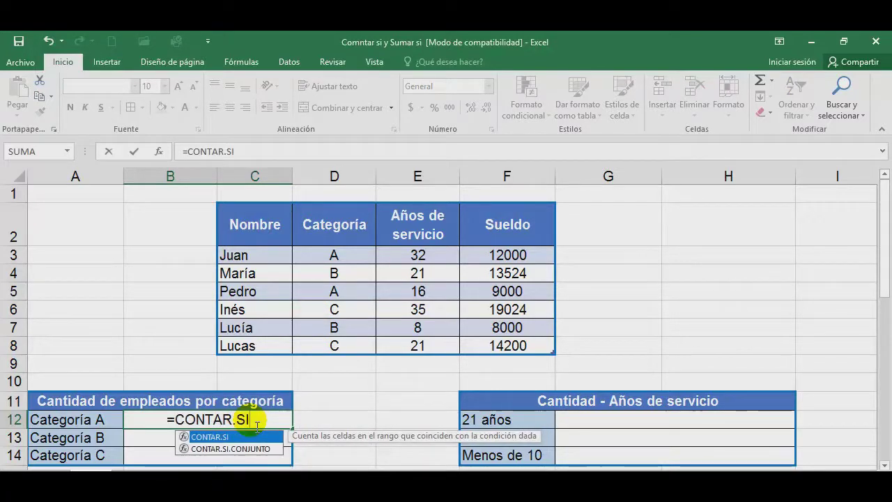
type("(")
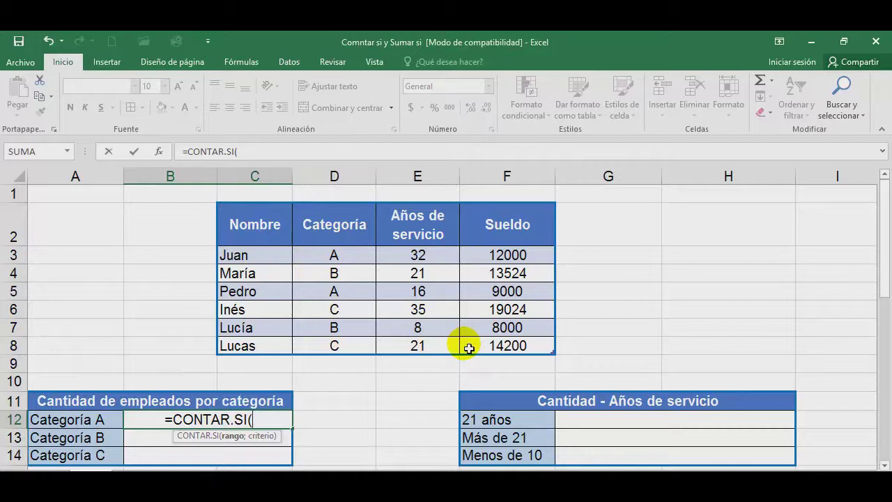
type("D3")
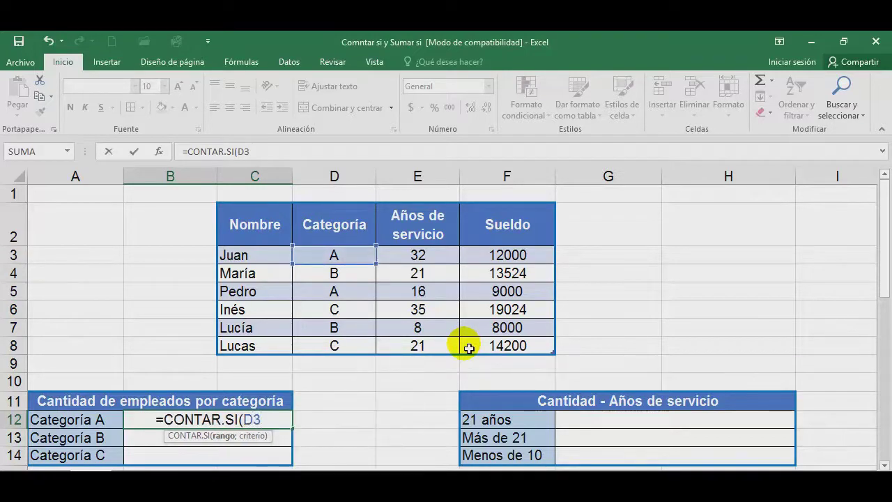
type(":D8")
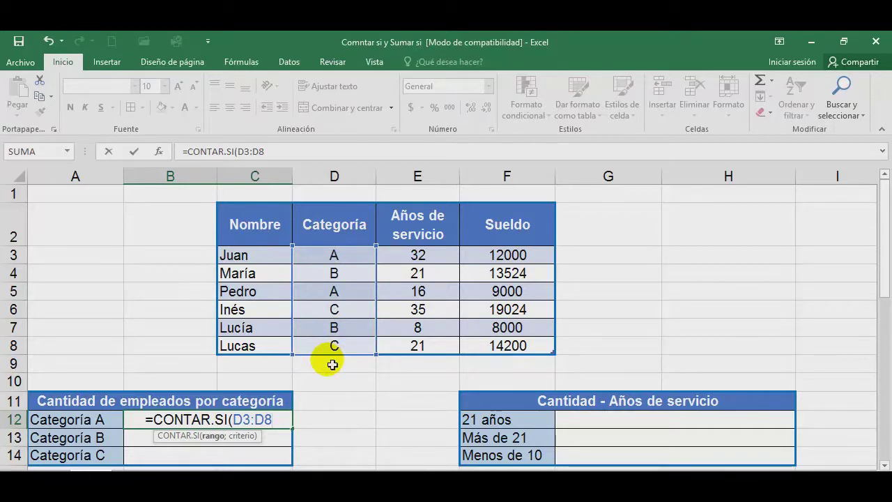
type(";")
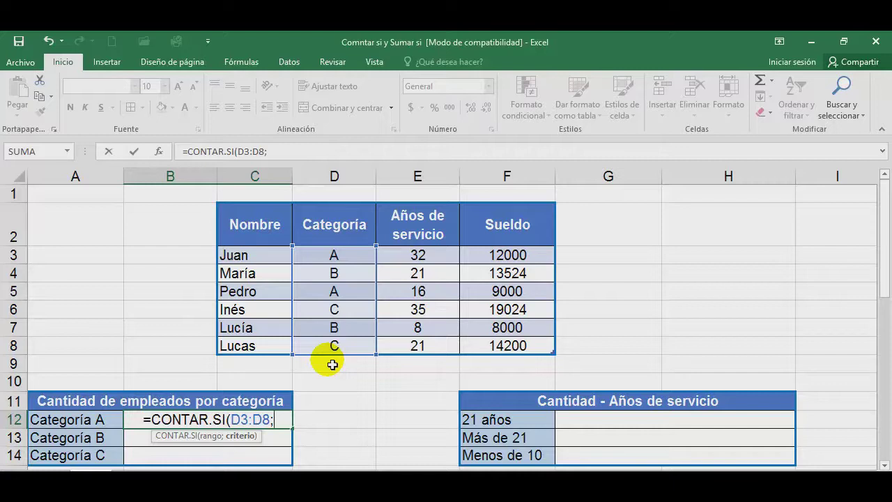
type("A")
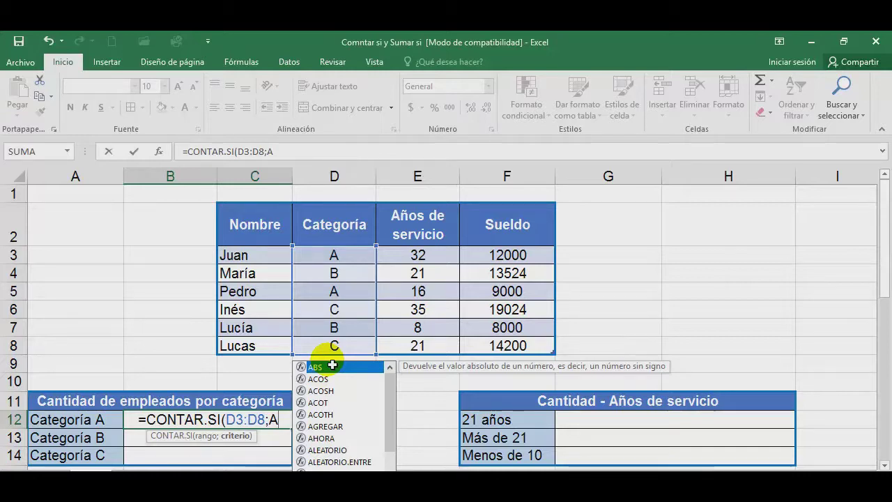
key("BackSpace")
type("\"")
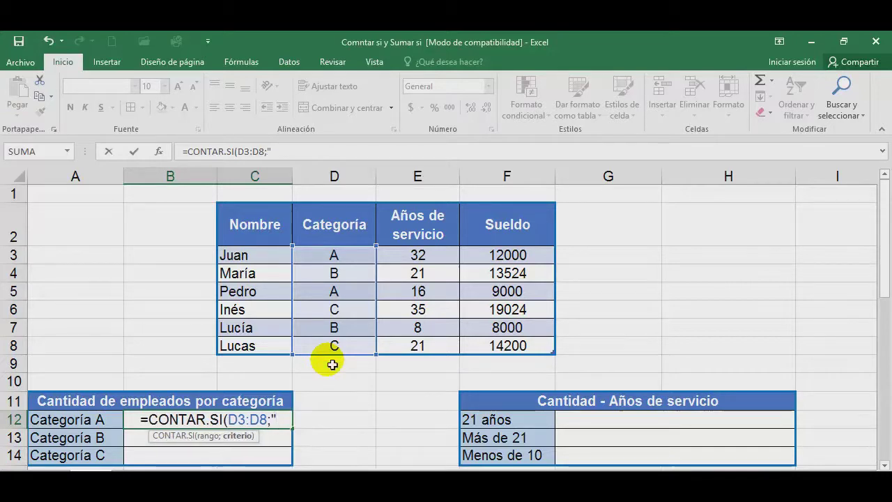
type("A\"")
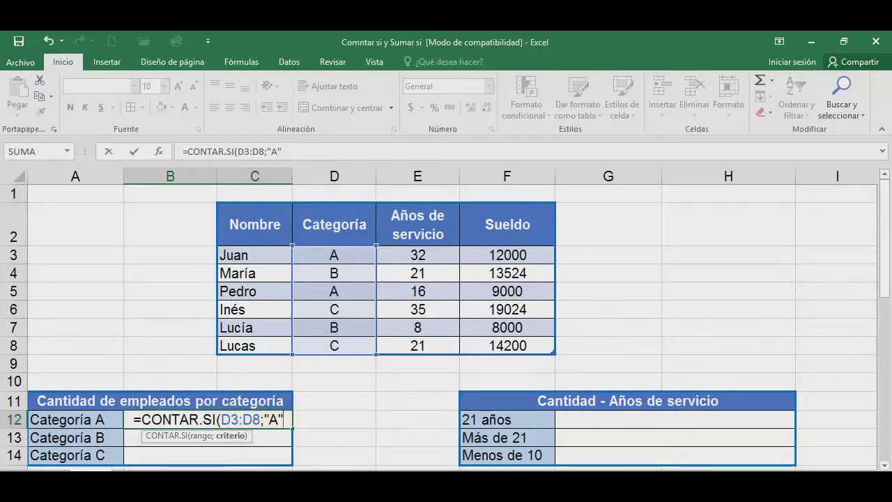
type(")")
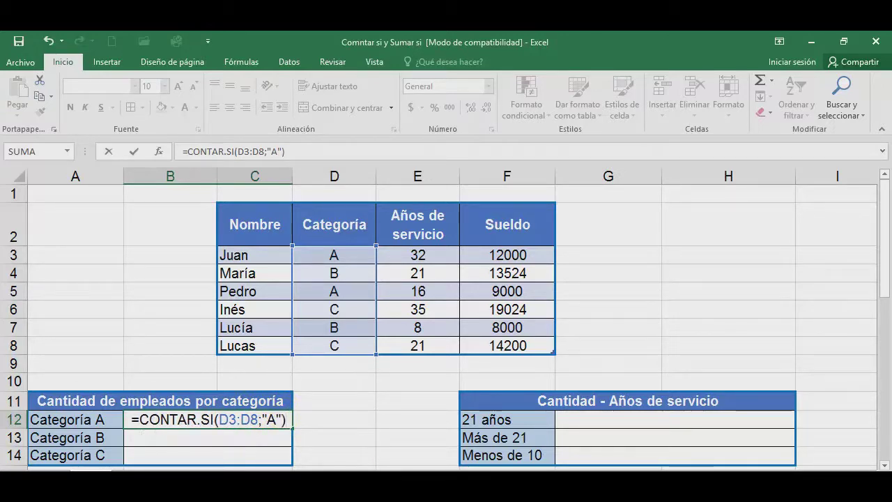
key("Return")
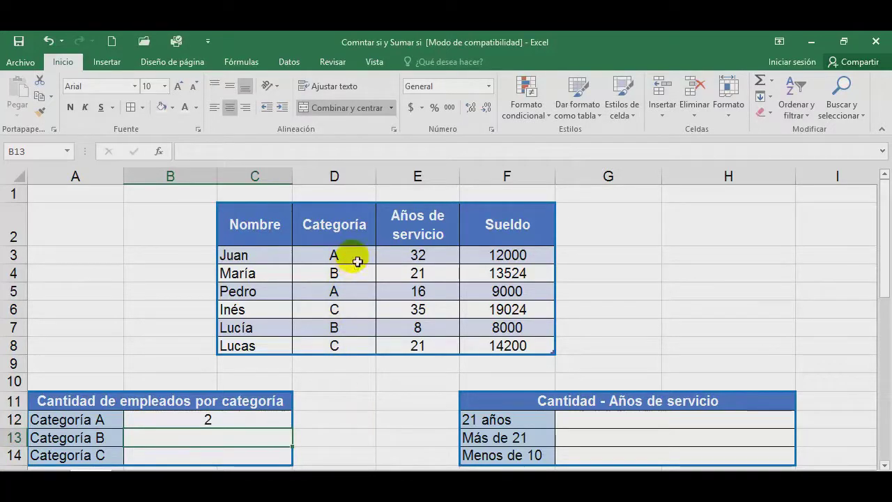
left_click(348, 348)
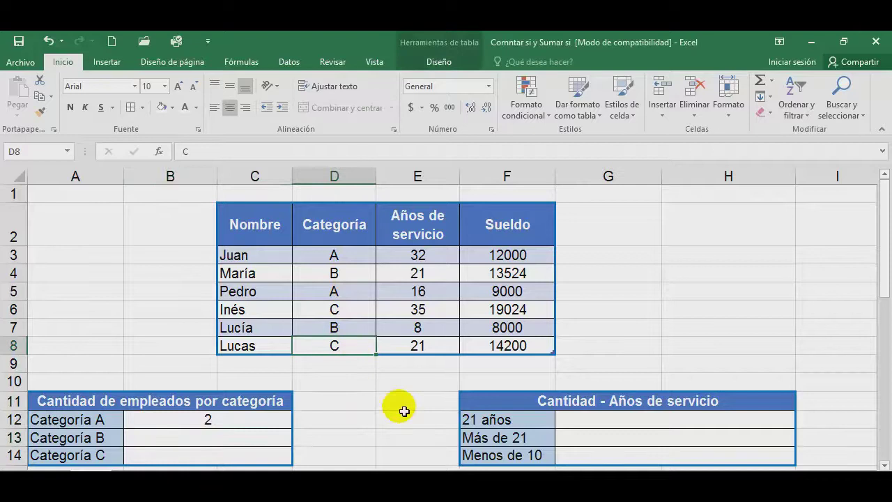
type("A")
key("Return")
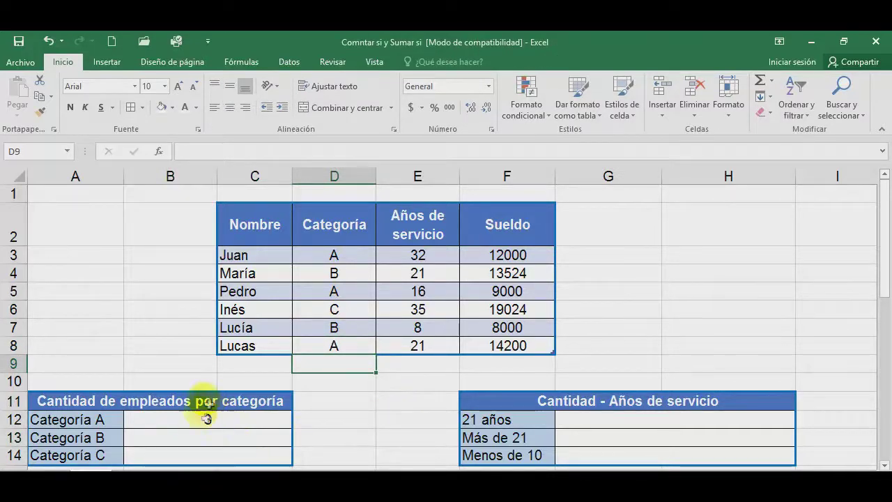
left_click(350, 346)
type("C")
key("Return")
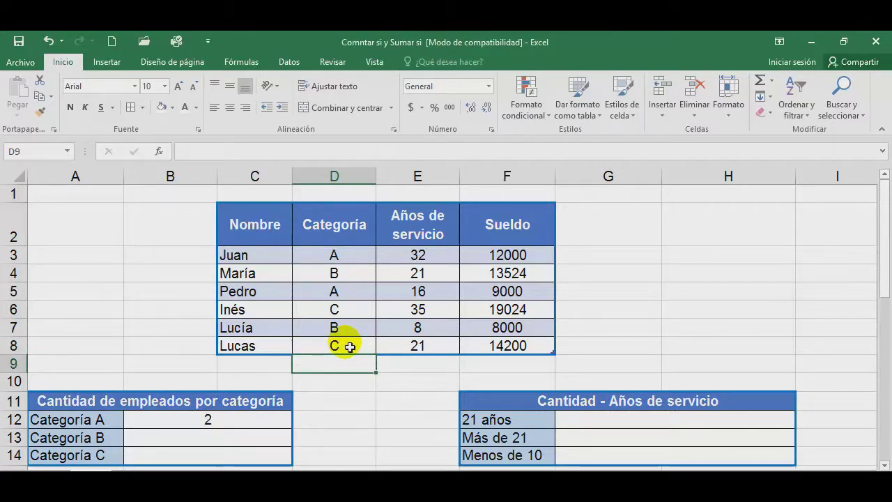
left_click(227, 437)
type("=CONTAR.")
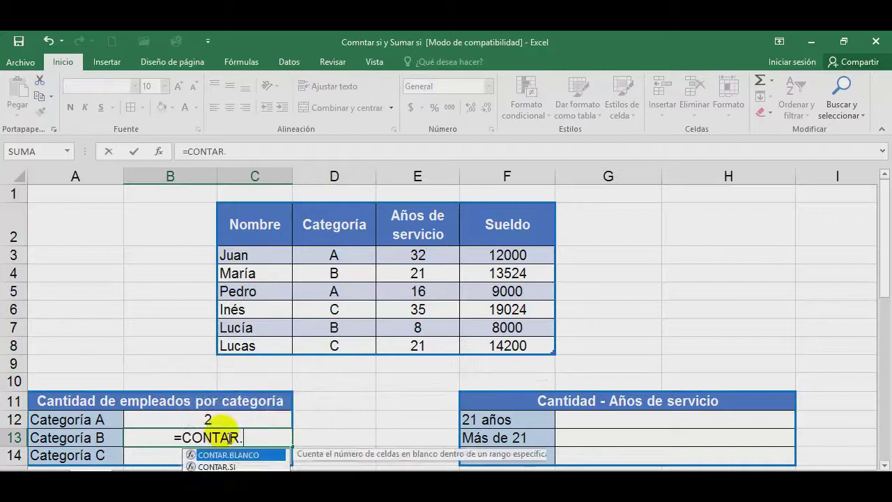
type("SI(")
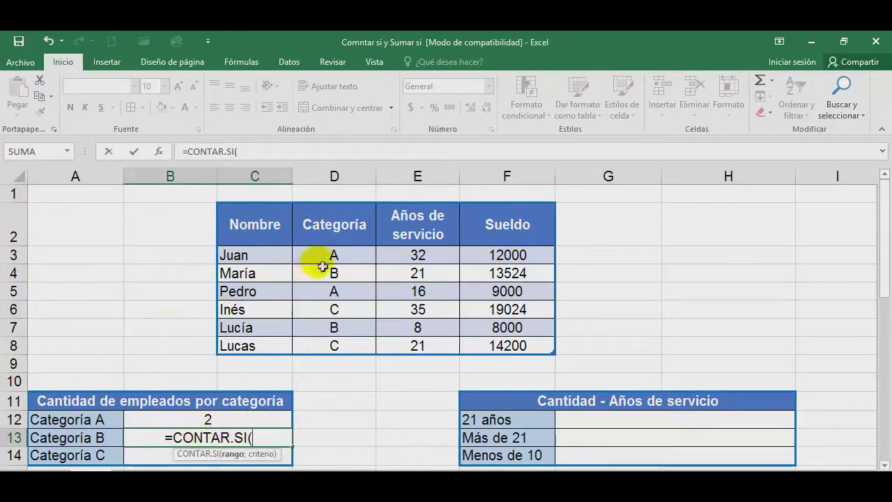
- Complete the Categoría B count as =CONTAR.SI(D3:D8;"B"), using D3:D8 as the range
left_click_drag(327, 262, 329, 347)
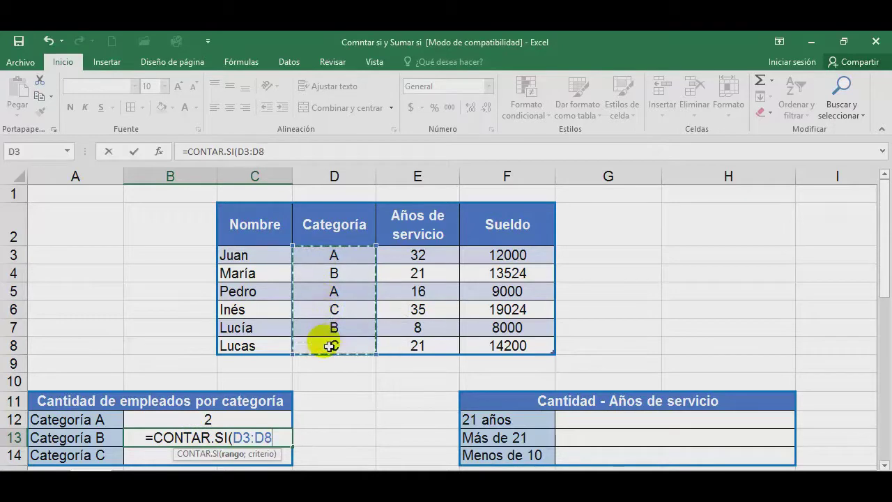
type(";")
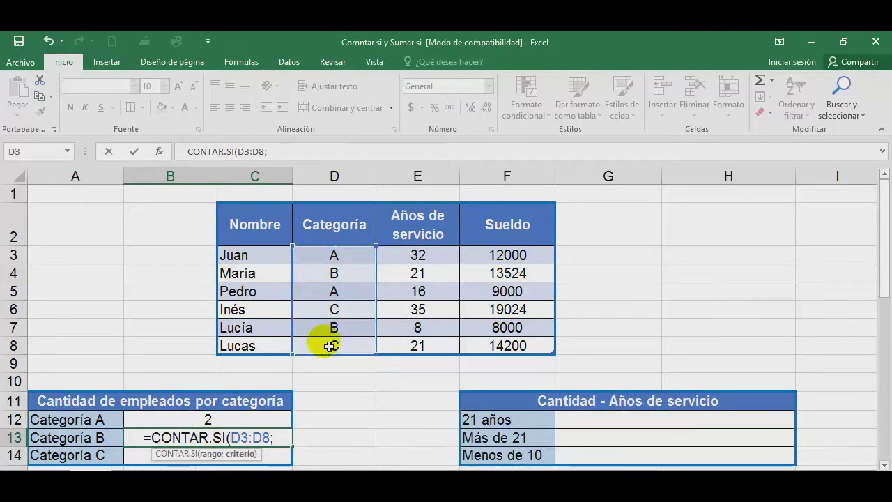
type("\"B\")")
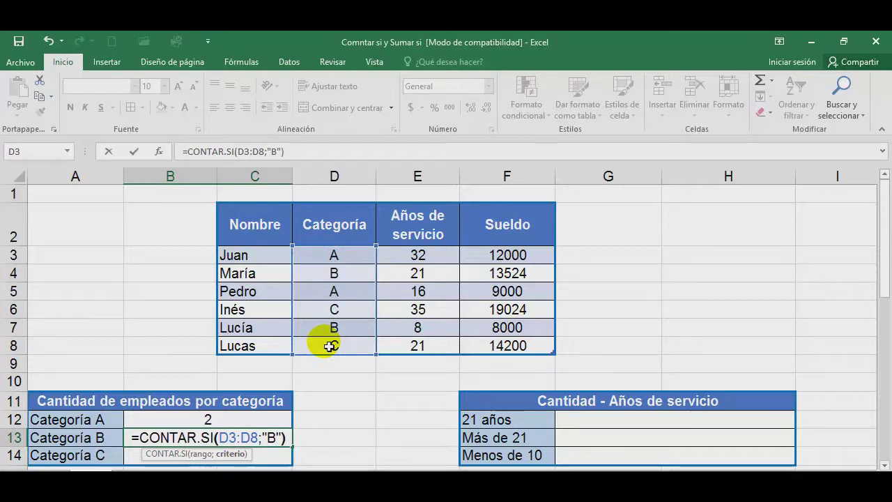
key("Return")
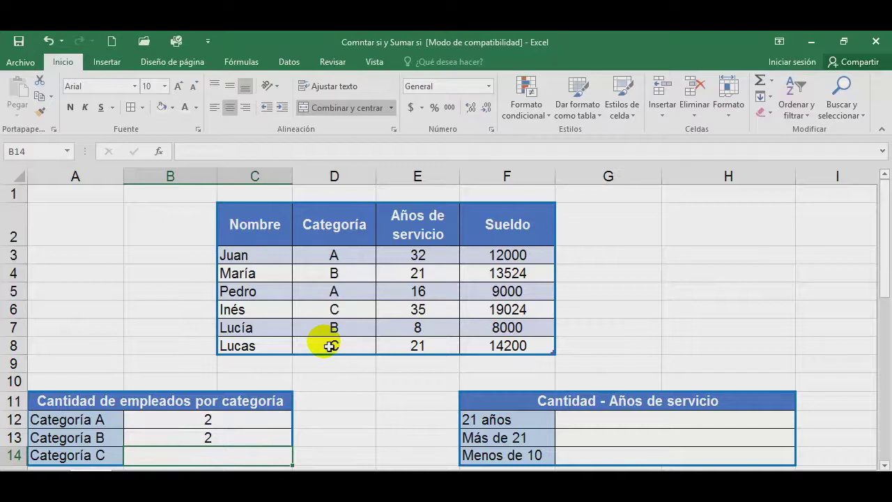
- Enter =CONTAR.SI(D3:D8;"C") in the Categoría C count cell
type("=CONTAR")
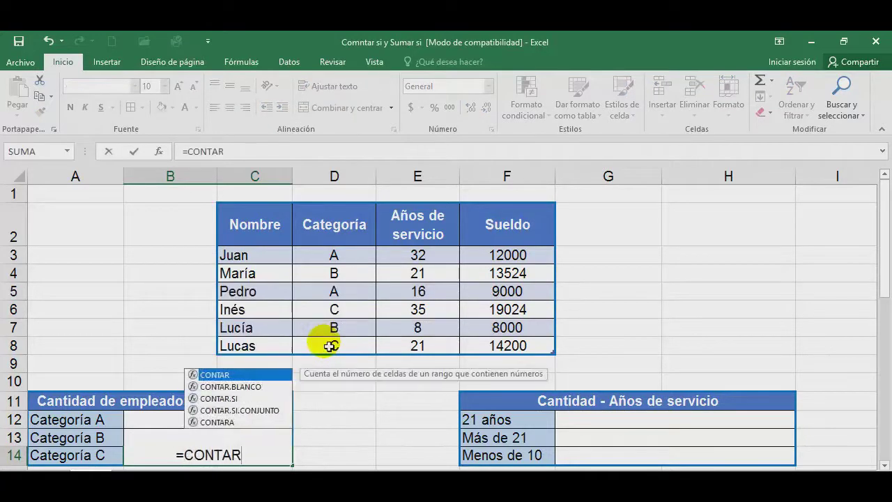
type(".SI(")
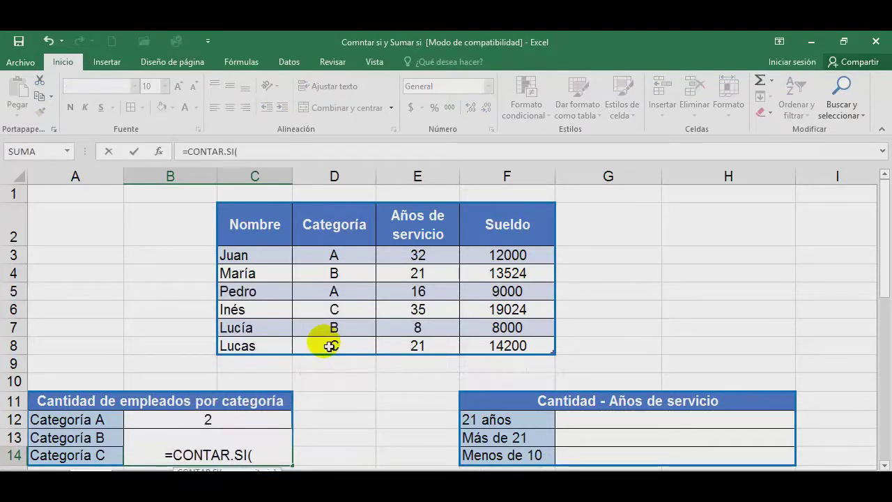
left_click_drag(338, 255, 339, 349)
type(";")
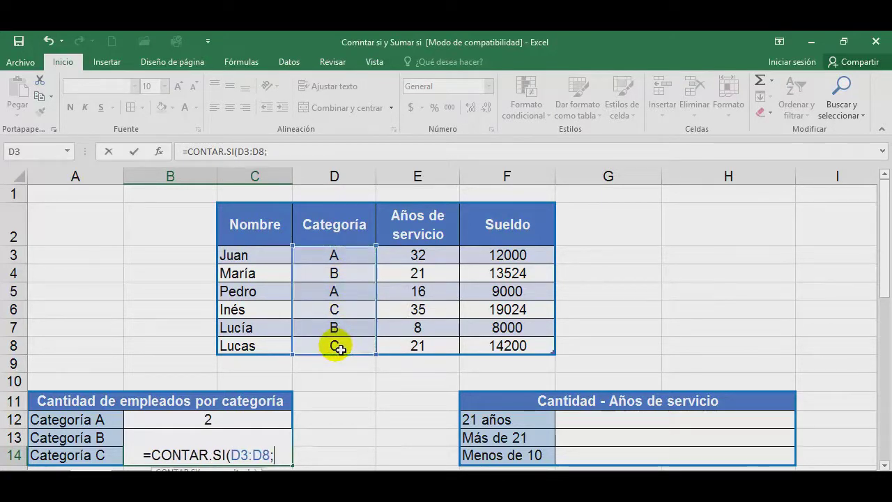
type("\"C\")")
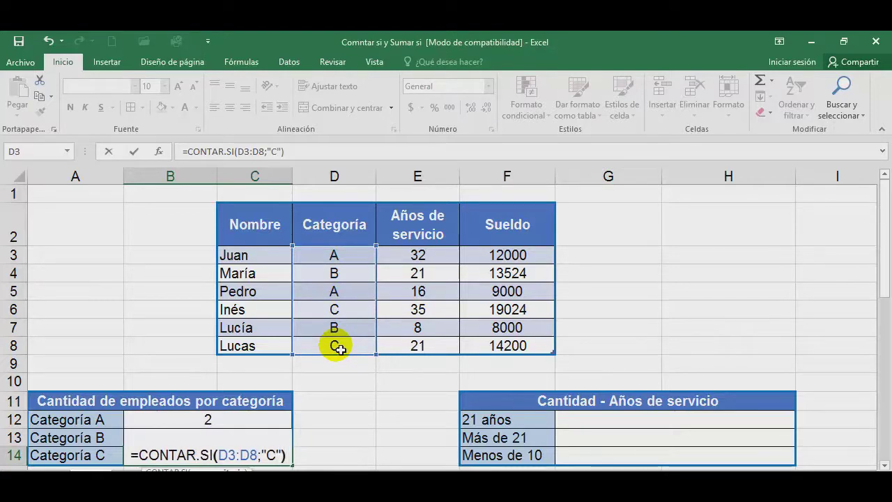
key("Return")
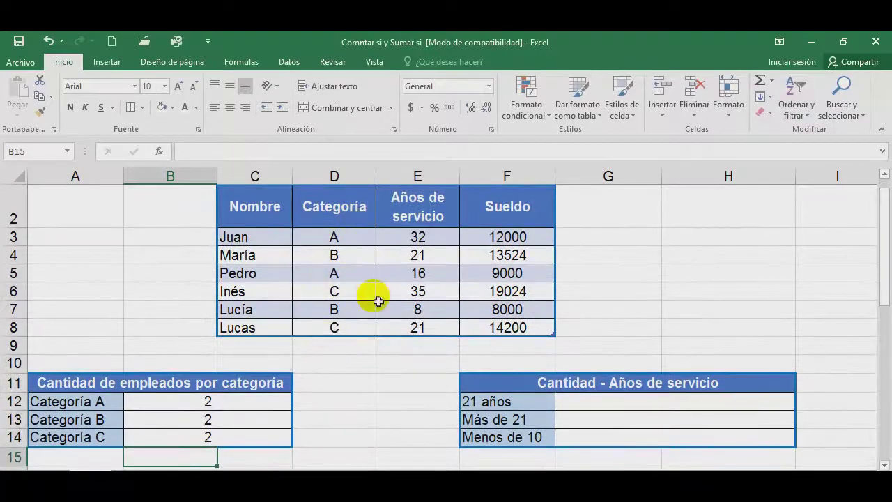
- Change the categories in D6, D5 and D4 to B, A and B
left_click(370, 296)
type("B")
key("Up")
key("Up")
type("A")
key("Up")
type("B")
key("Up")
- Commit category B in D3 and check the counts A 2, B 3, C 1 against column D
key("Down")
key("Down")
key("Down")
key("Down")
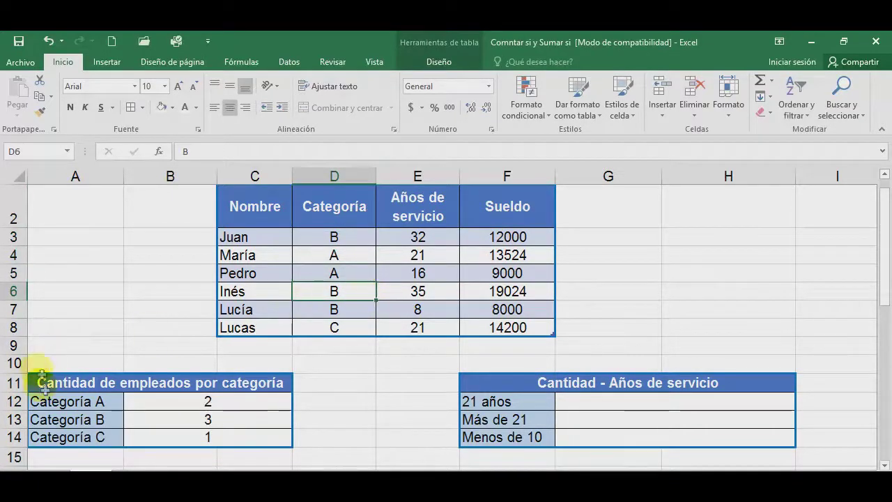
mouse_move(223, 403)
left_mouse_down()
mouse_move(227, 438)
mouse_move(249, 406)
left_mouse_up()
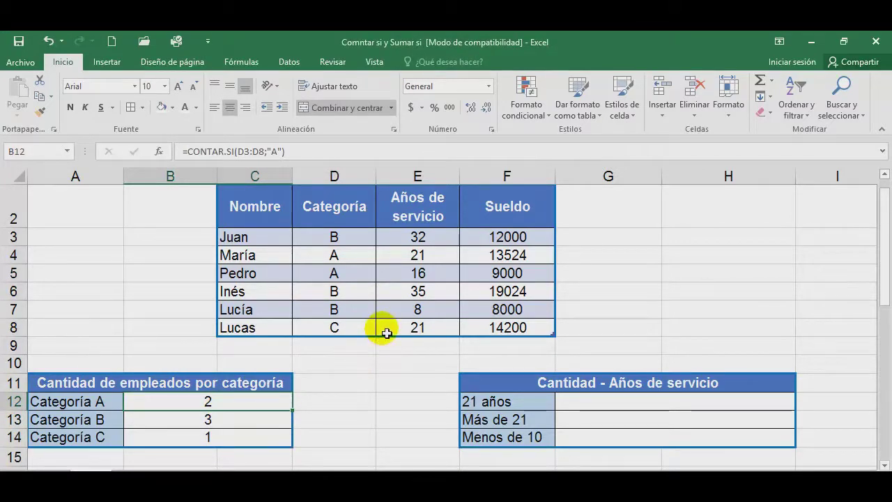
left_click(344, 256)
left_click(355, 239)
left_click(357, 259)
left_click(366, 310)
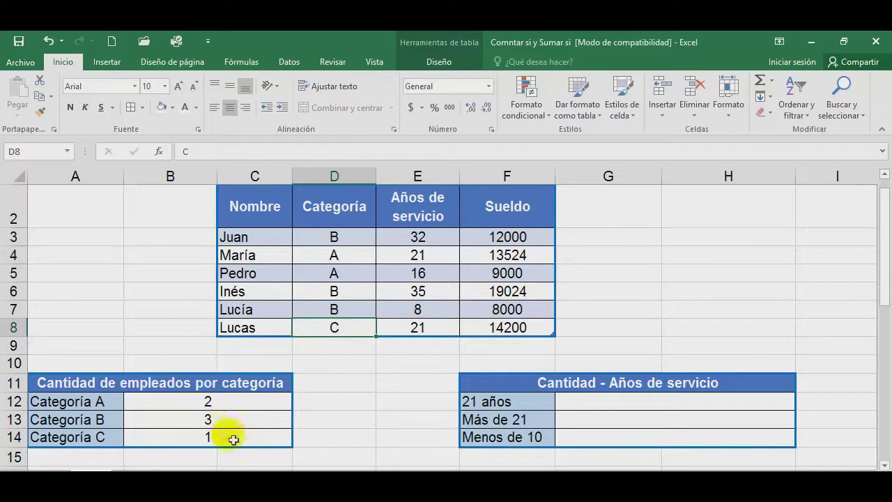
left_click(215, 421)
left_click(247, 437)
left_click(258, 403)
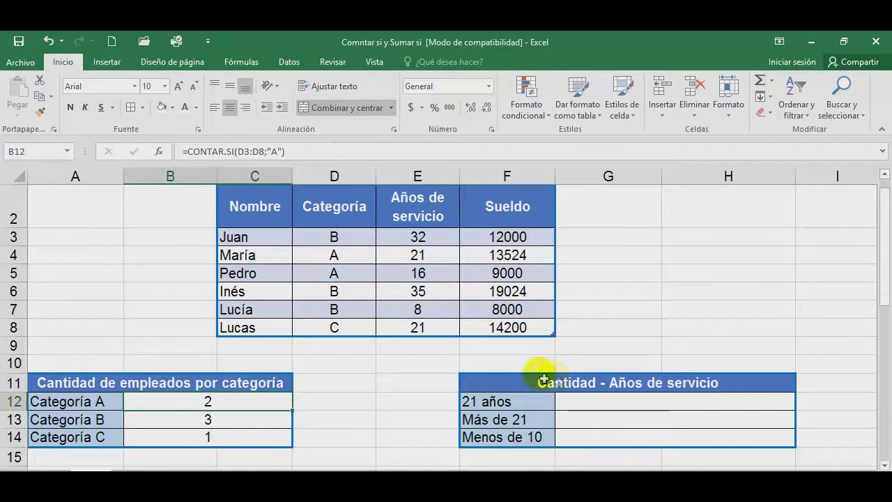
left_click(622, 403)
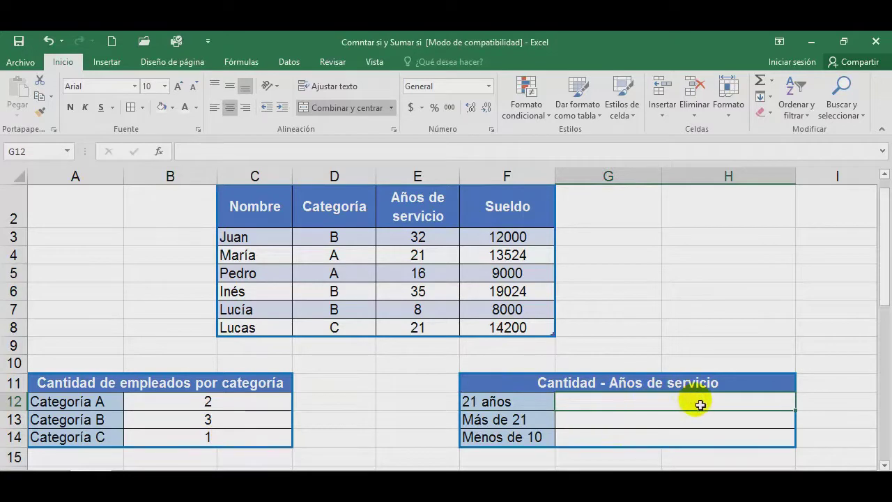
- Enter =CONTAR.SI(E3:E8;21) in the 21 años count cell G12
type("=CONTAR")
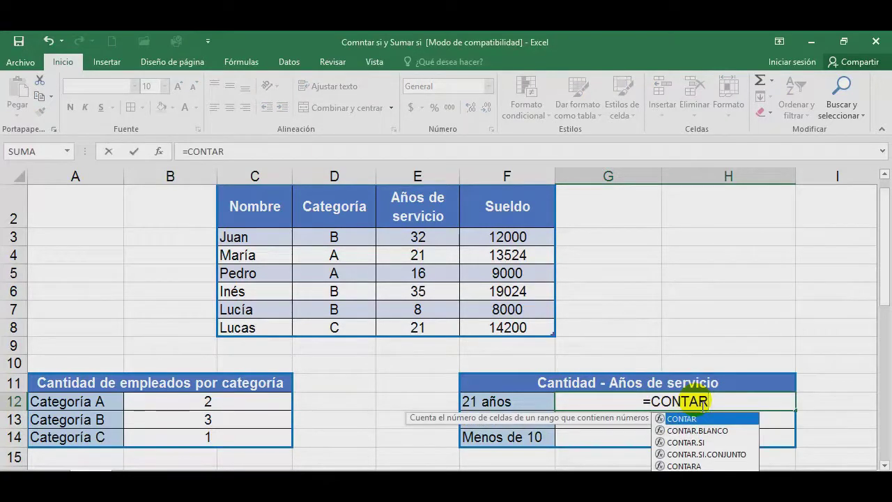
type(".SI(")
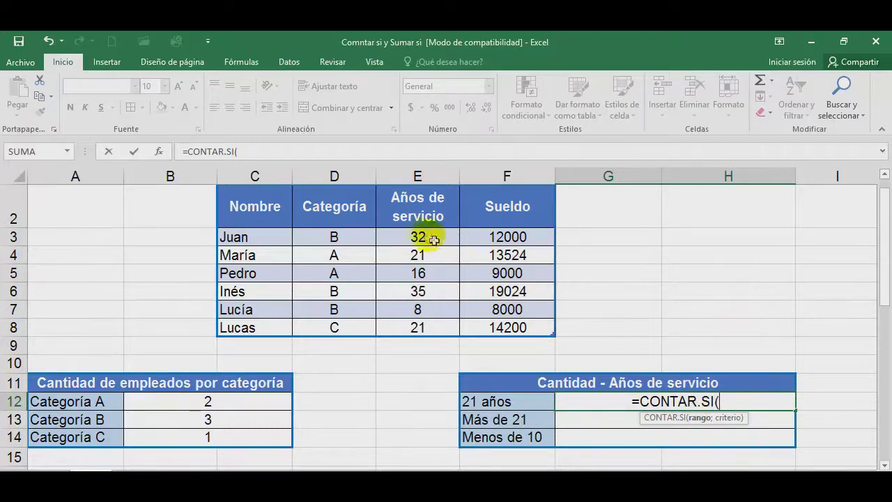
left_click_drag(445, 243, 437, 328)
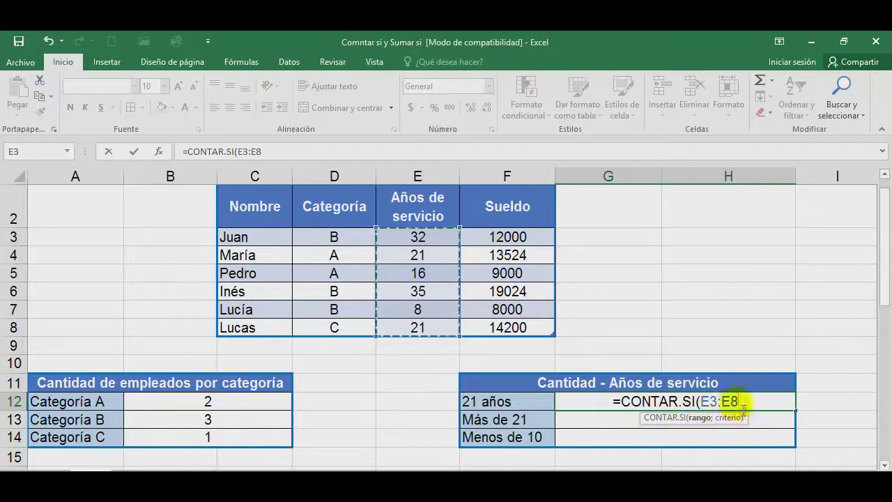
type(";")
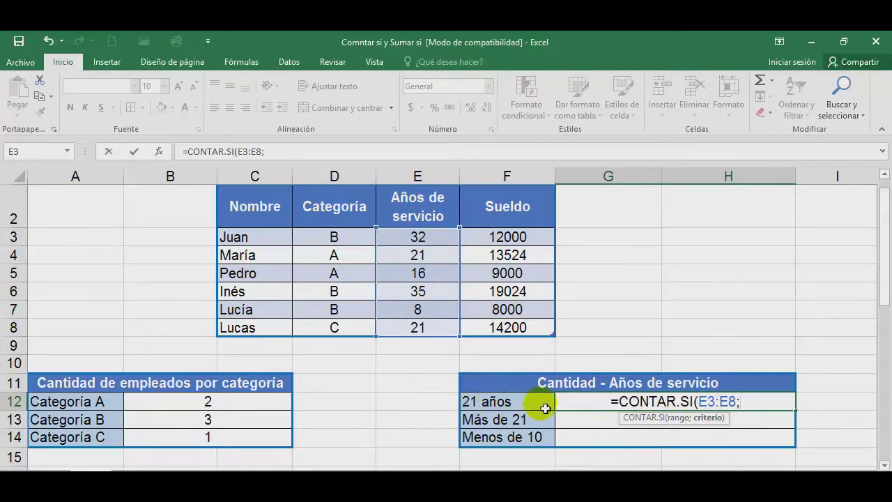
type("21")
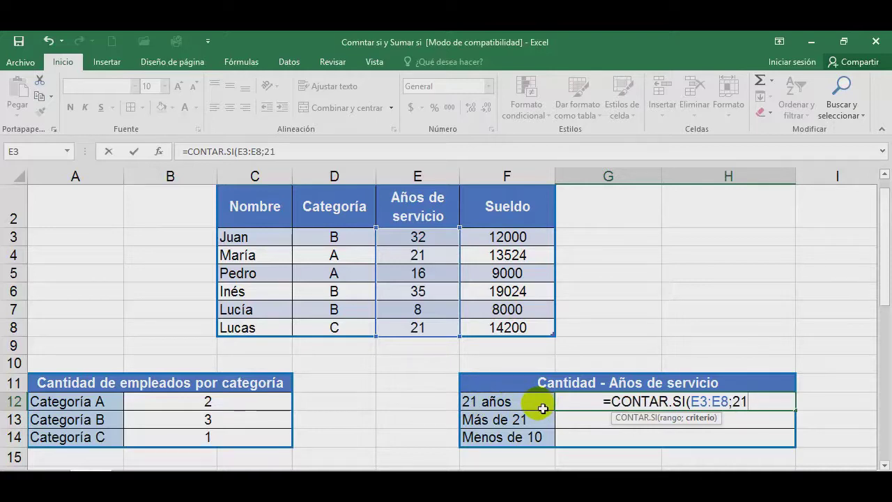
type(")")
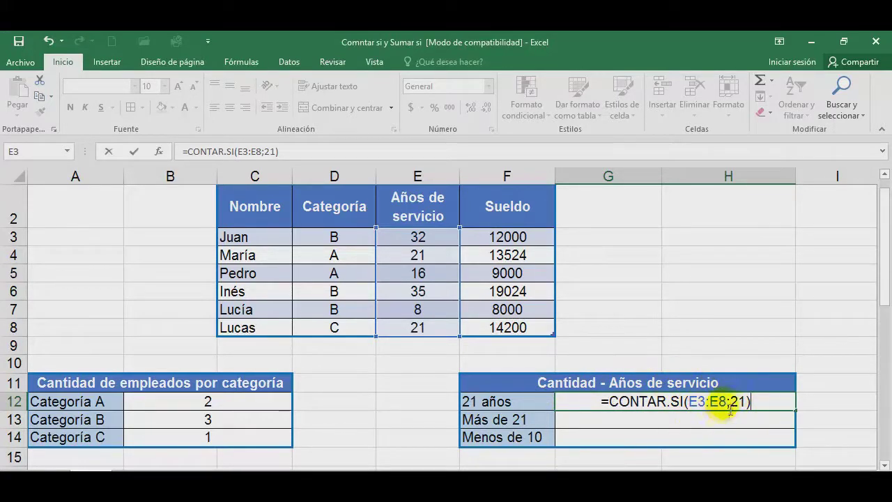
key("Return")
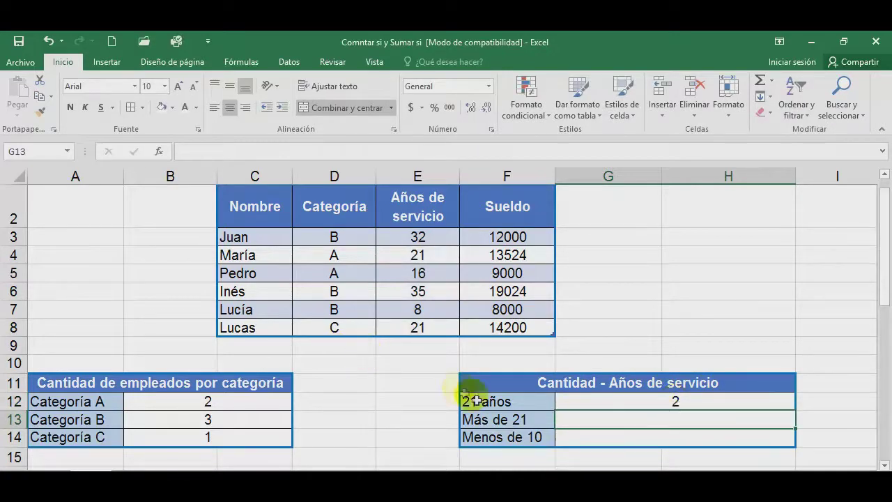
- Enter =CONTAR.SI(E3:E8;">21") in the Más de 21 count cell G13
type("=)")
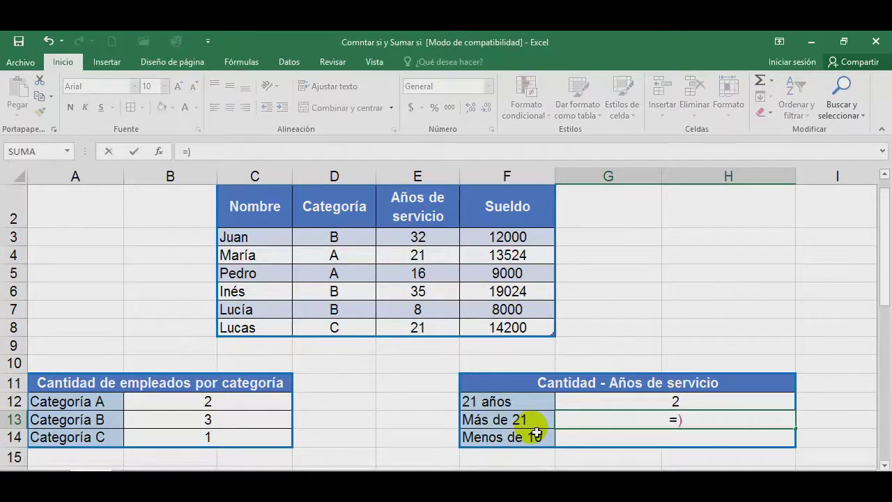
type("CONTAR")
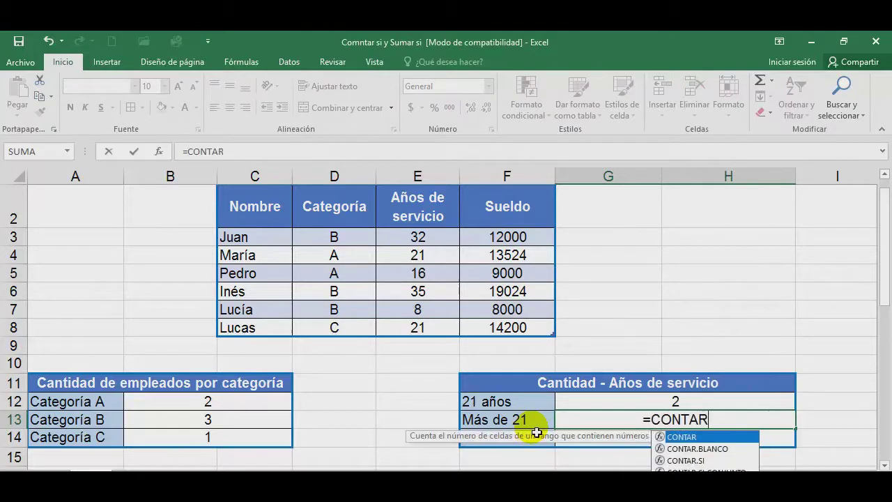
type(".SI(")
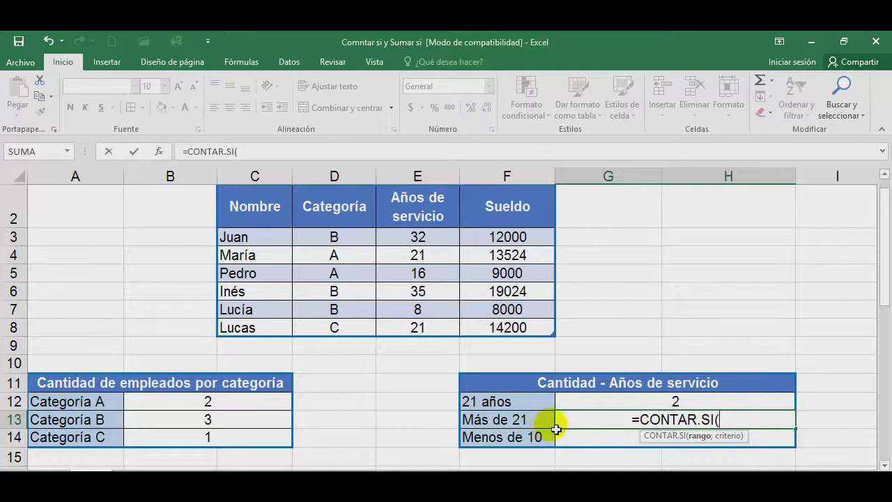
mouse_move(439, 239)
left_mouse_down()
mouse_move(433, 323)
mouse_move(418, 328)
left_mouse_up()
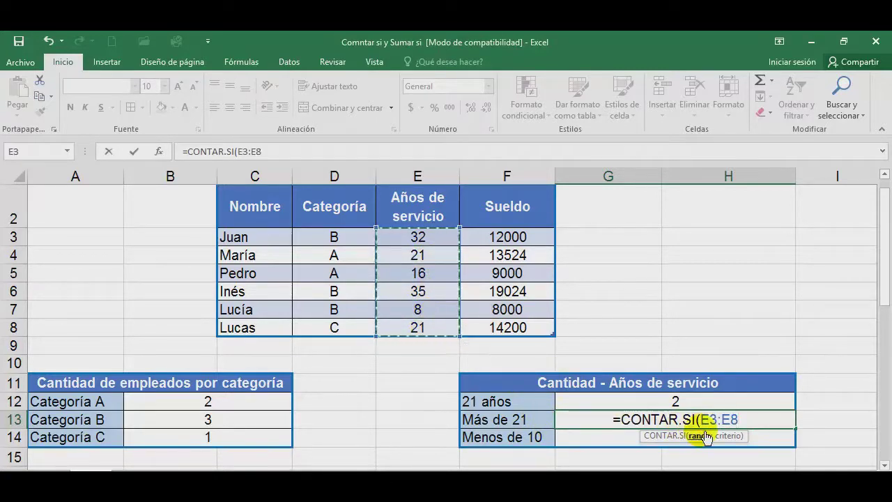
type(";")
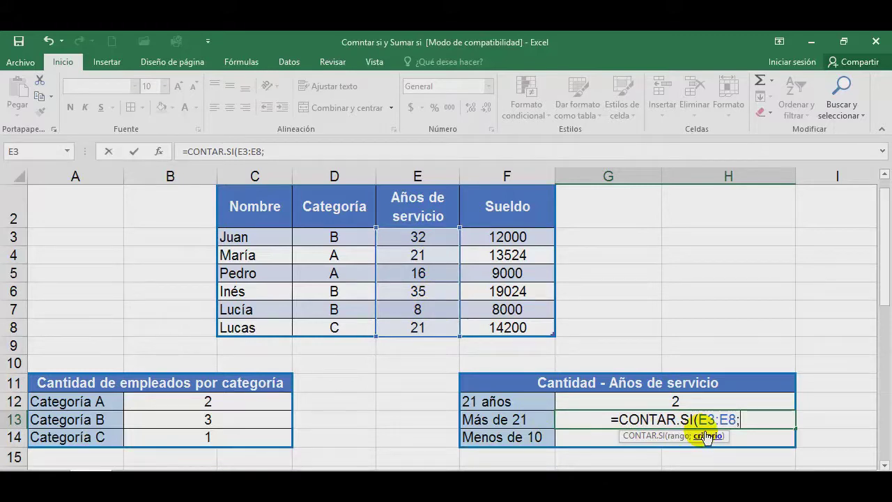
type(">21")
key("BackSpace")
key("BackSpace")
key("BackSpace")
key("BackSpace")
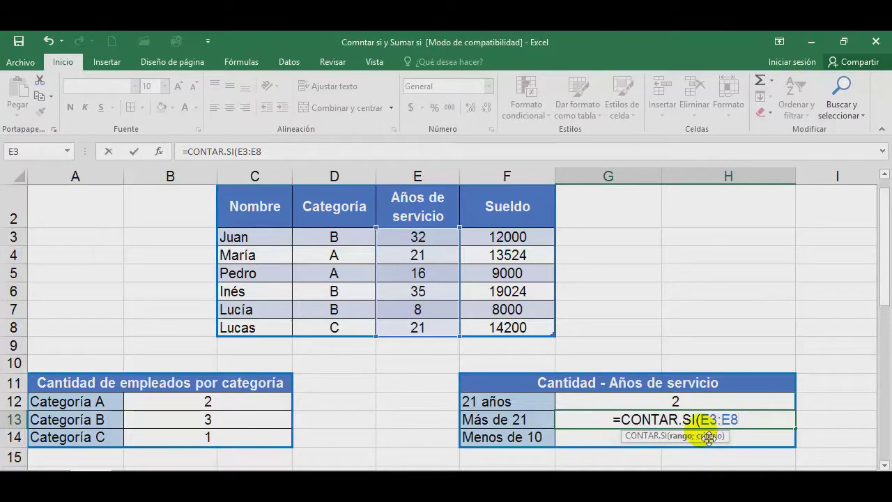
type(";\">21\")")
key("Return")
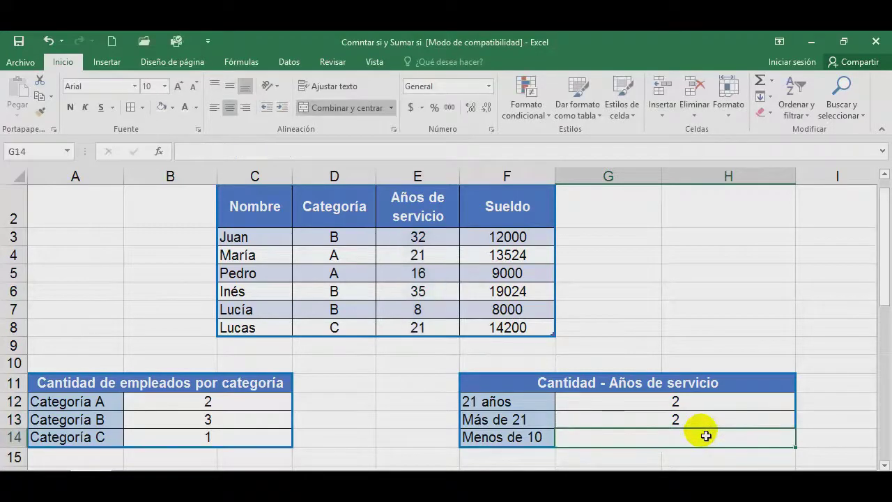
left_click(432, 314)
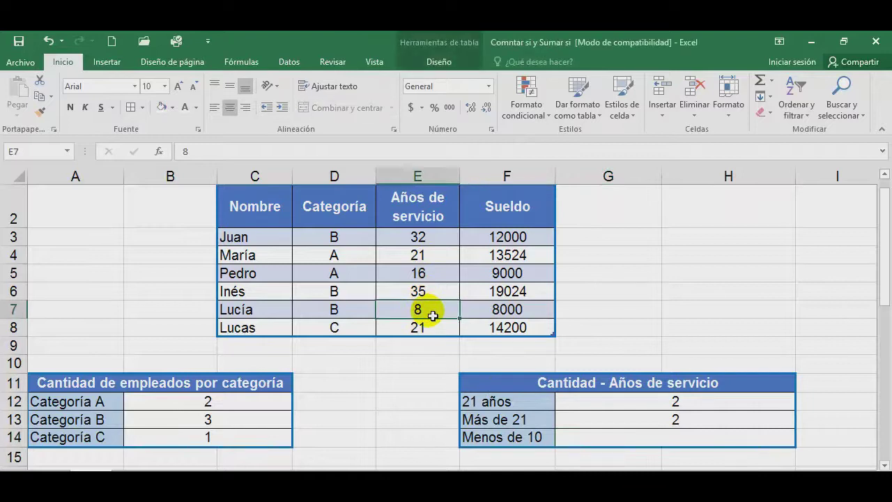
type("65")
key("Return")
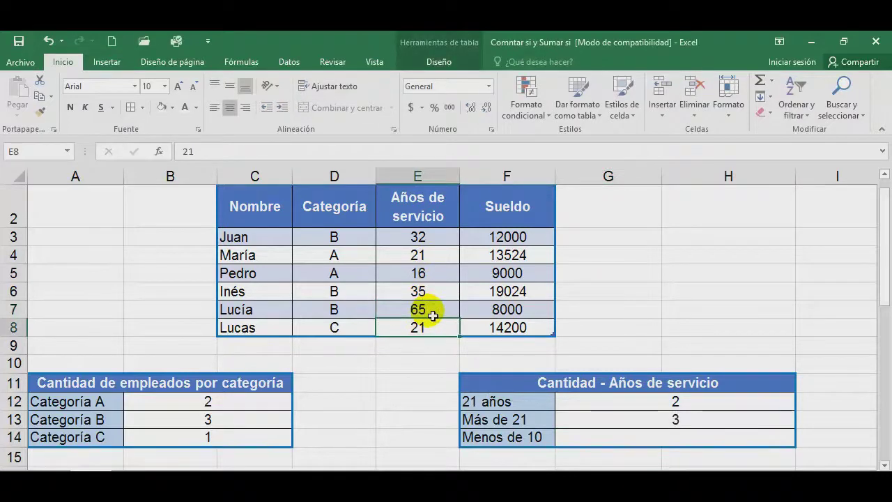
key("ctrl+z")
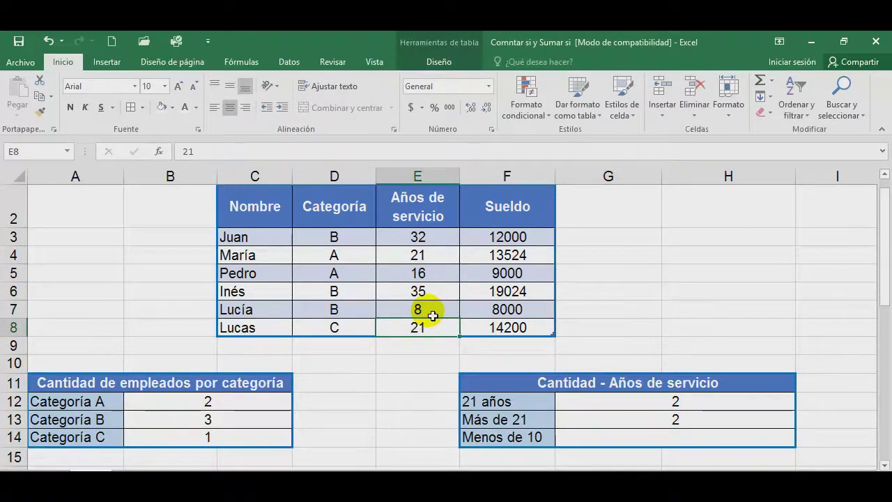
left_click(659, 437)
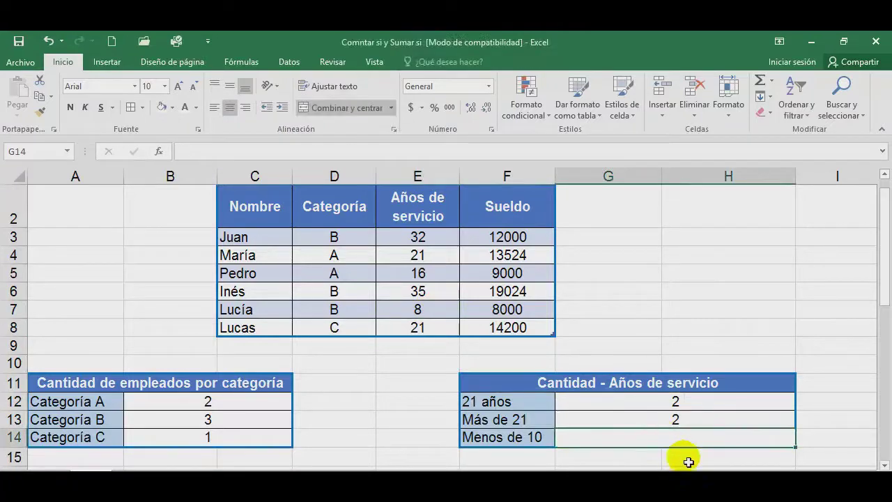
- Enter =CONTAR.SI(E3:E8;"<10") in the Menos de 10 count cell G14
type("=CONTAR")
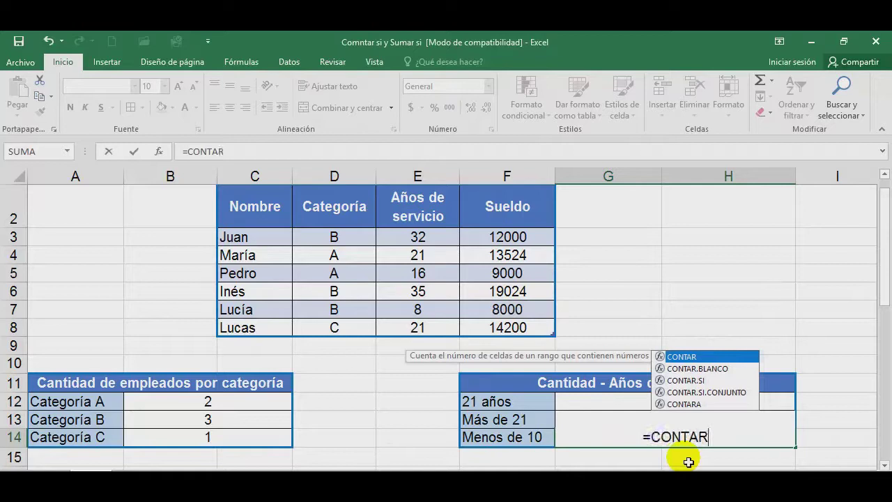
type(".SI(")
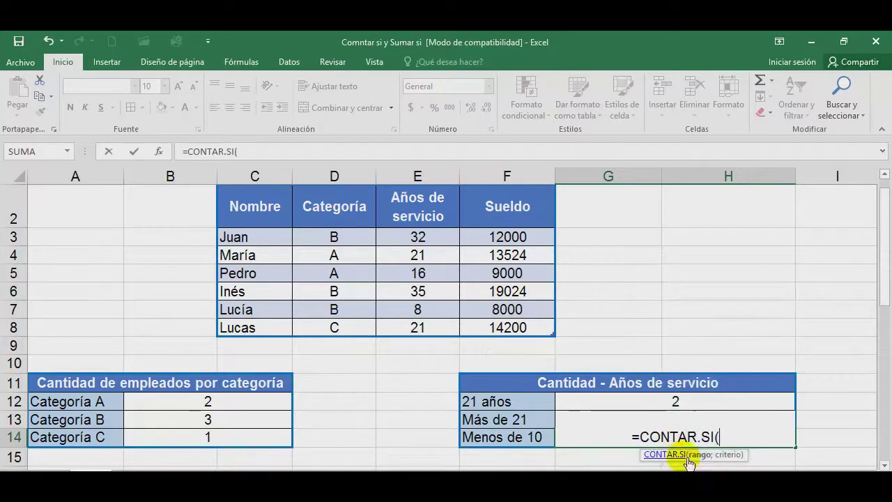
left_click_drag(418, 235, 427, 329)
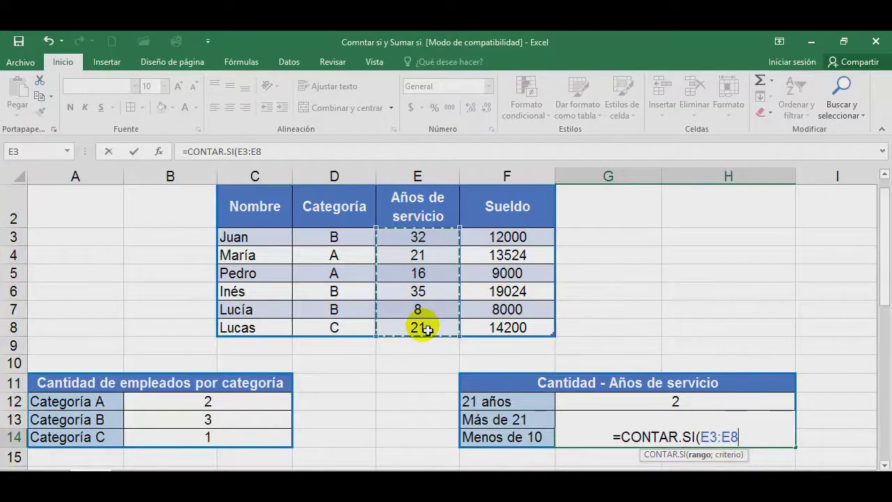
type(";")
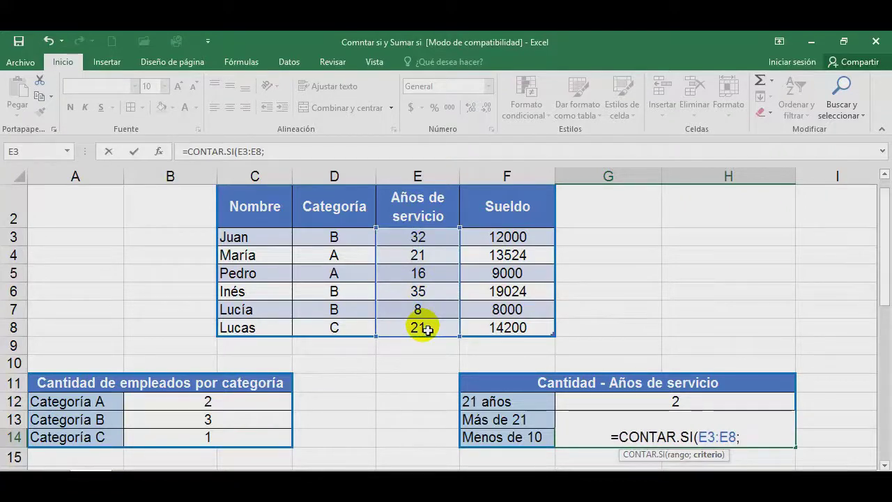
type("\"")
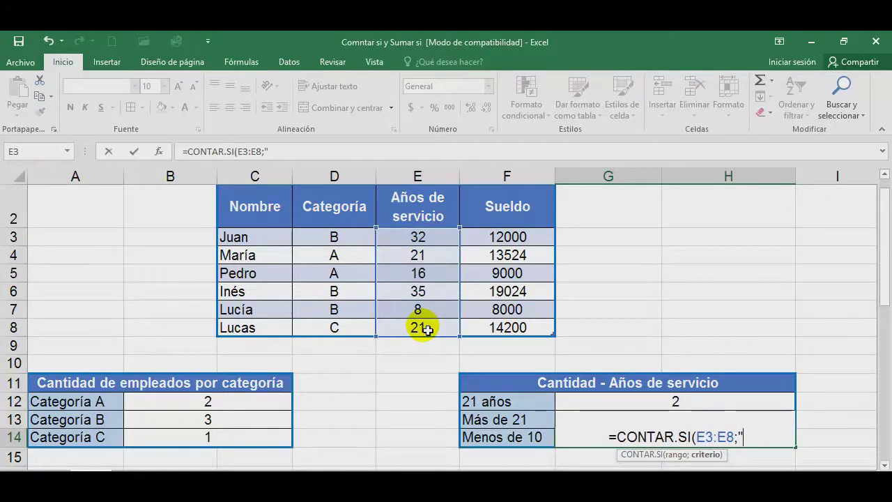
type("<10")
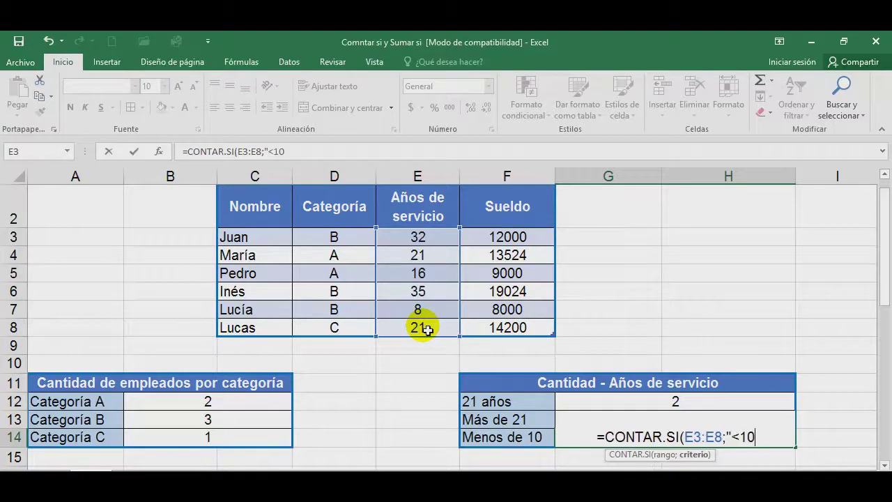
type("\")")
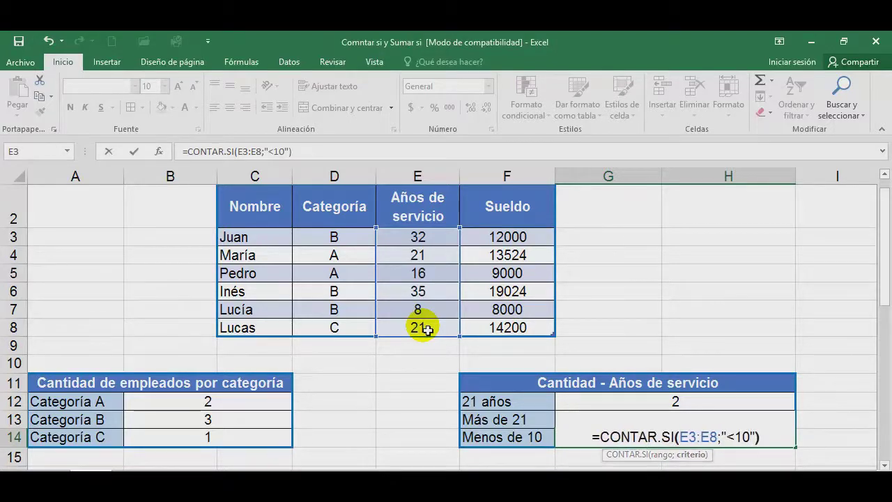
key("Return")
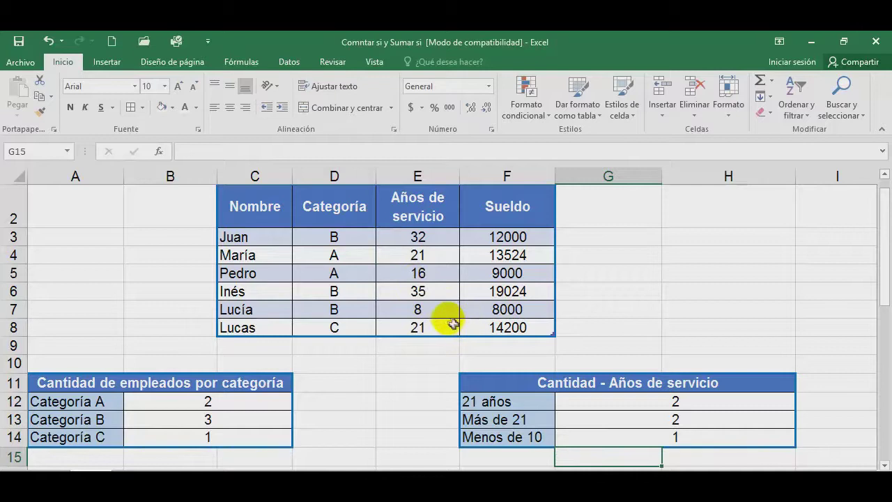
left_click(447, 314)
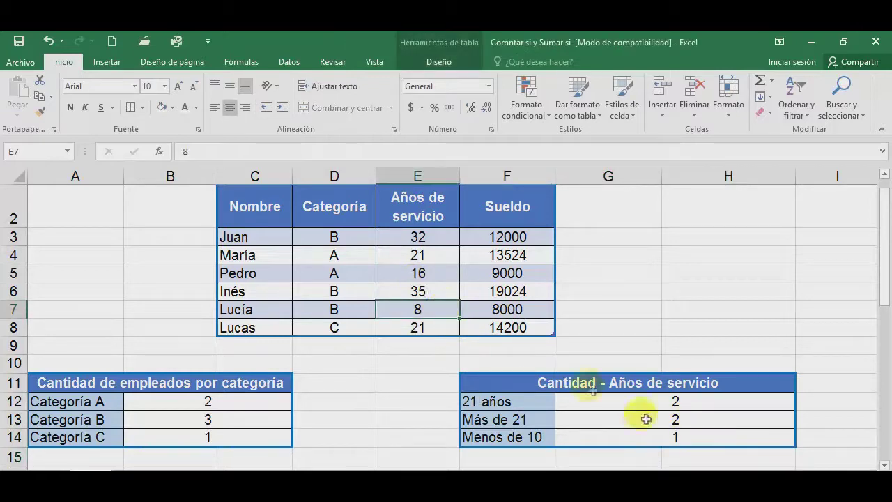
- Change E7's years of service from 8 to 12 and review the Categoría A formula
type("12")
key("Return")
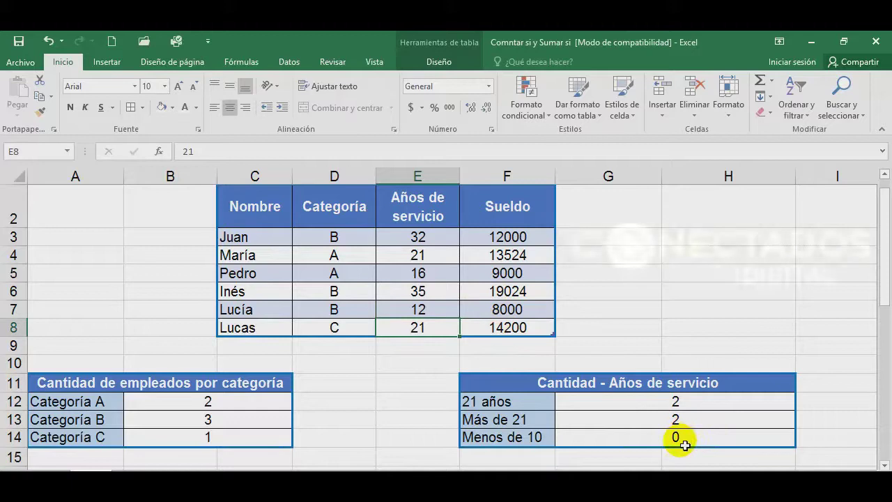
double_click(235, 402)
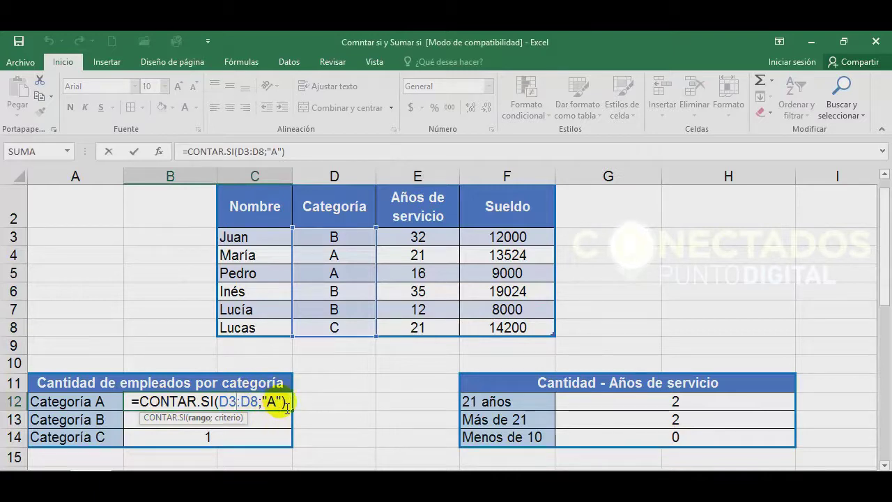
key("ctrl+Return")
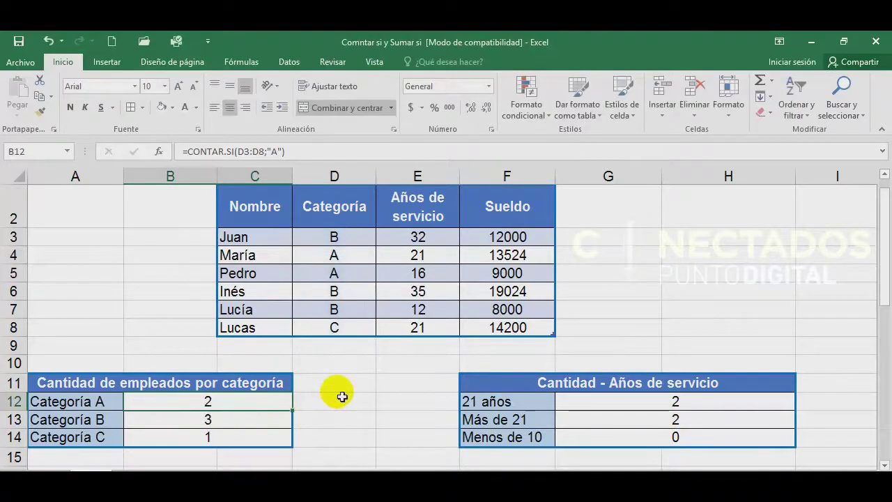